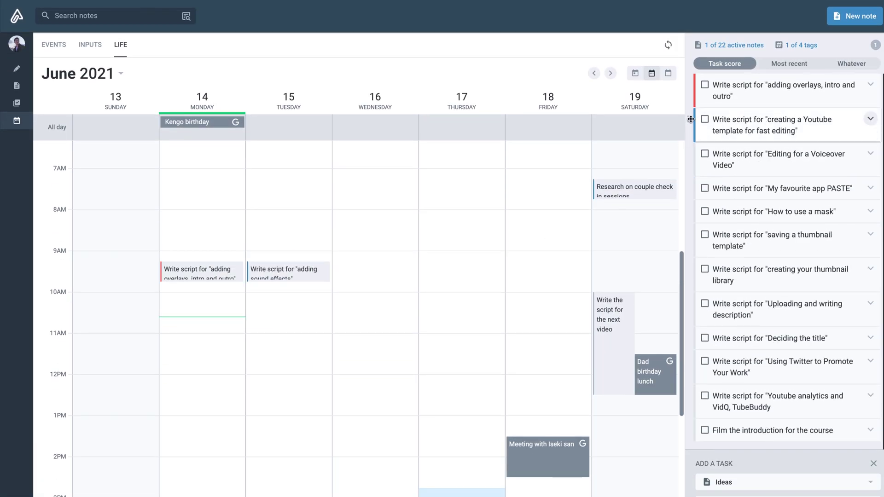
- Schedule Editing for a Voiceover Video on Thursday 9AM and Find a design course on Wednesday 16
left_click_drag(712, 119, 583, 270)
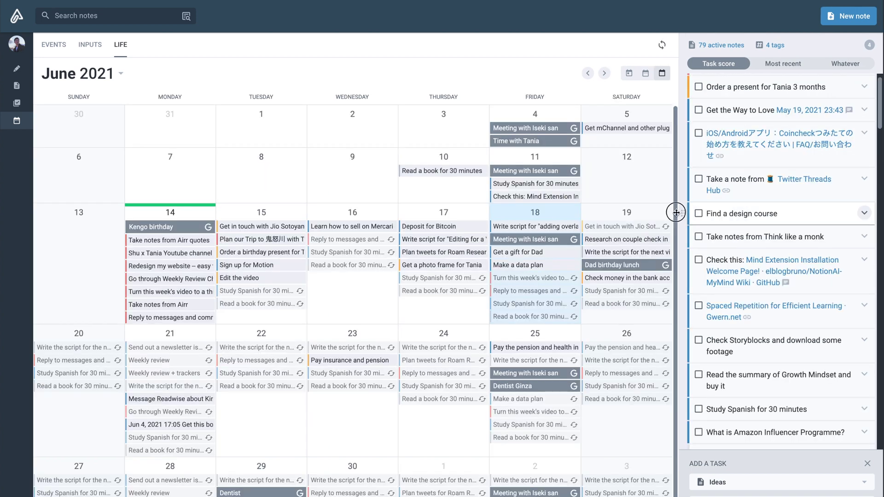
left_click_drag(676, 210, 344, 292)
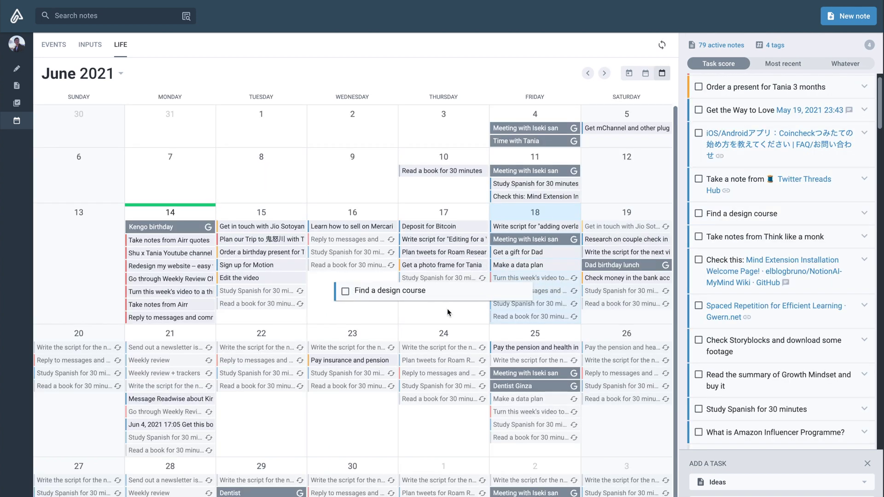
left_click_drag(449, 313, 448, 313)
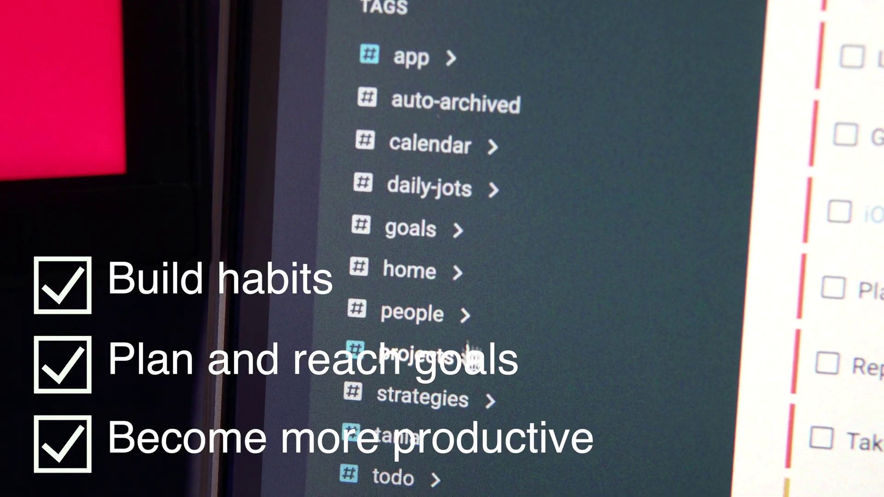
left_click(465, 365)
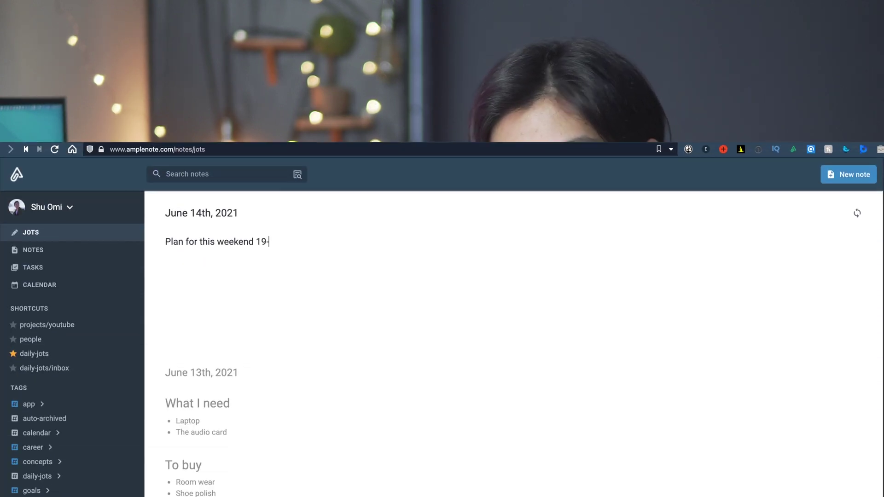
- Finish the 19-20th June weekend plan with a person mention and link its heading to a new note
type("-20th June")
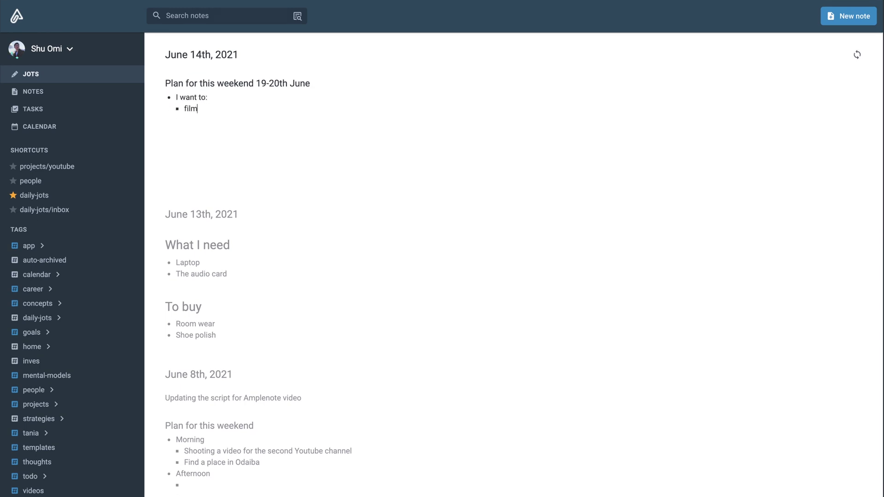
type("with @Tania")
key("Return")
key("Return")
type("go buy a present for dad")
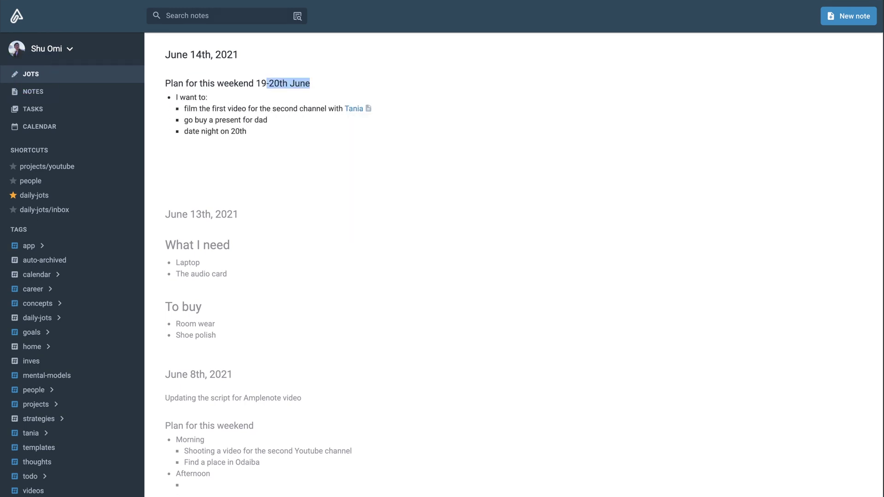
type("[[")
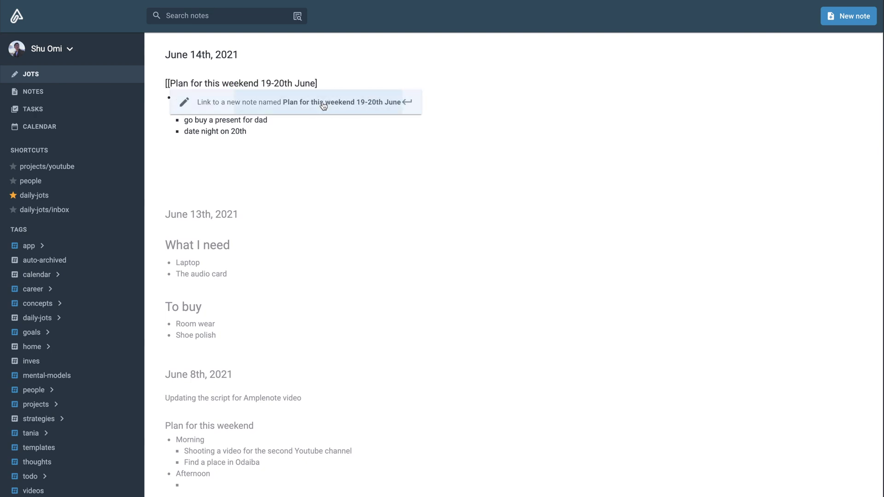
left_click(321, 104)
left_click(40, 97)
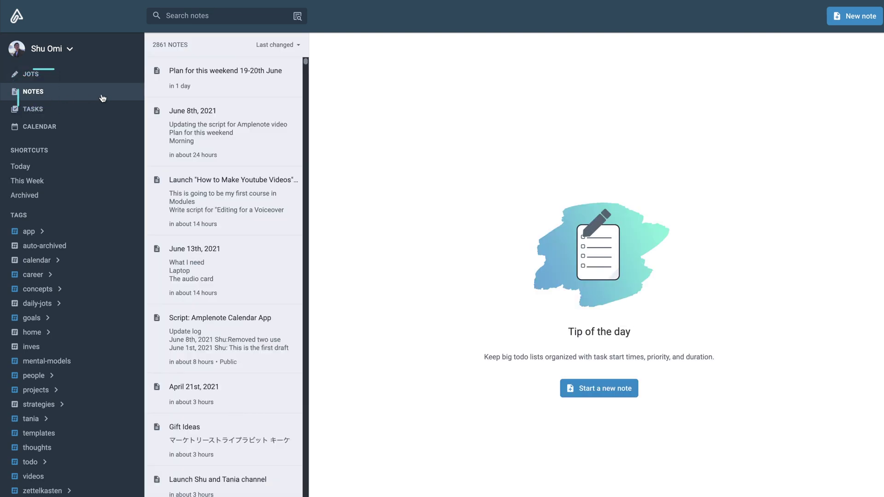
- Paste the backlinked plan bullets into the new note and add a nested 'We should visit one' bullet
left_click(246, 94)
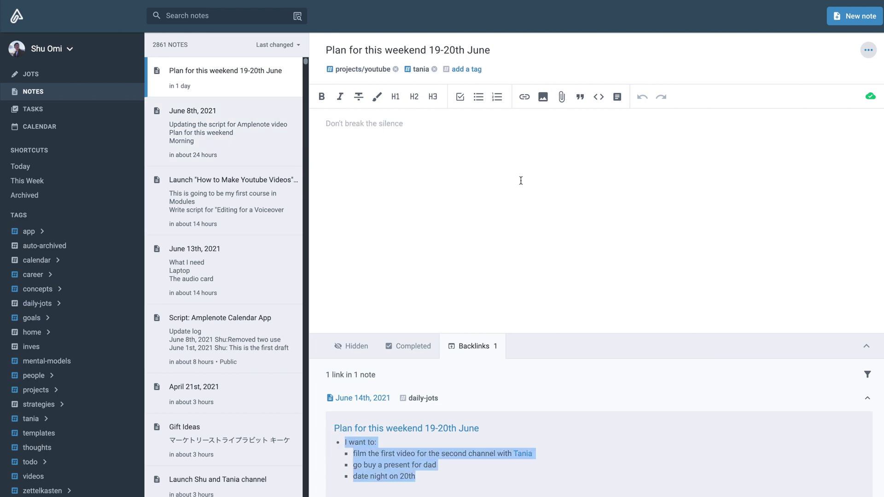
left_click(347, 123)
type("I want to: film the first video for the second channel with Tania go buy a present for dad date night on 20th")
key("Return")
key("Tab")
type("We should visit one")
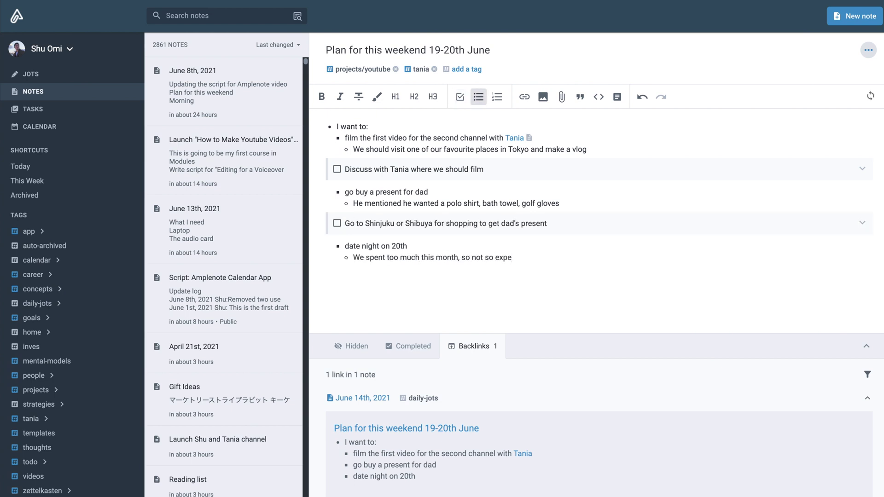
- Add a task 'Book a restaurant' linked to the weekend plan note, with a date
key("Return")
type("[] Book a restaurant for [[19")
key("Return")
type("dat")
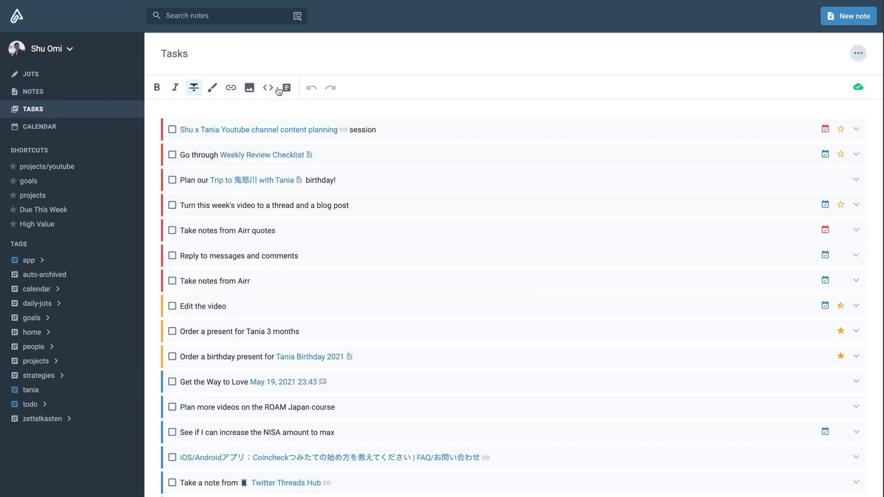
left_click(29, 390)
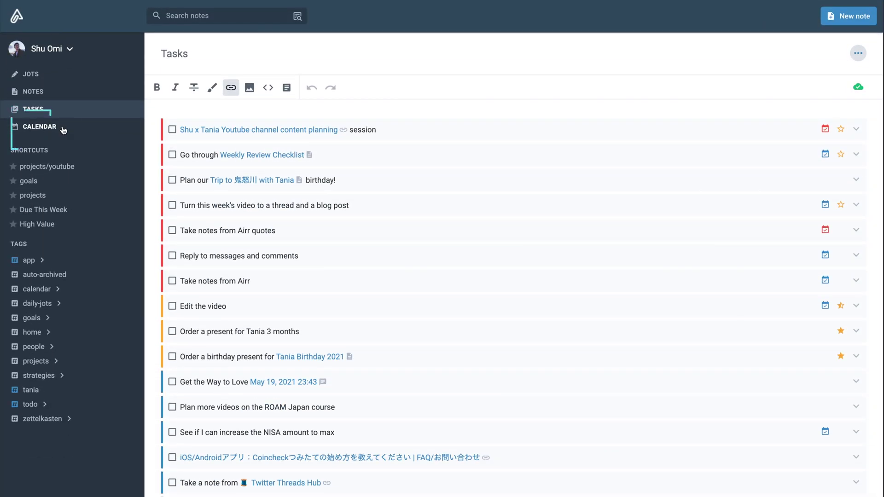
left_click(63, 421)
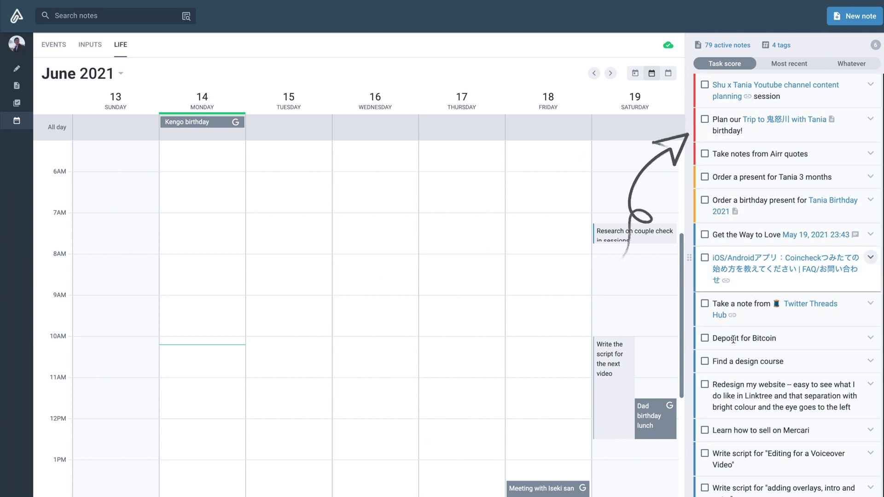
- Cycle the calendar through day, week and month views, ending on the June 13–19 week
left_click(635, 74)
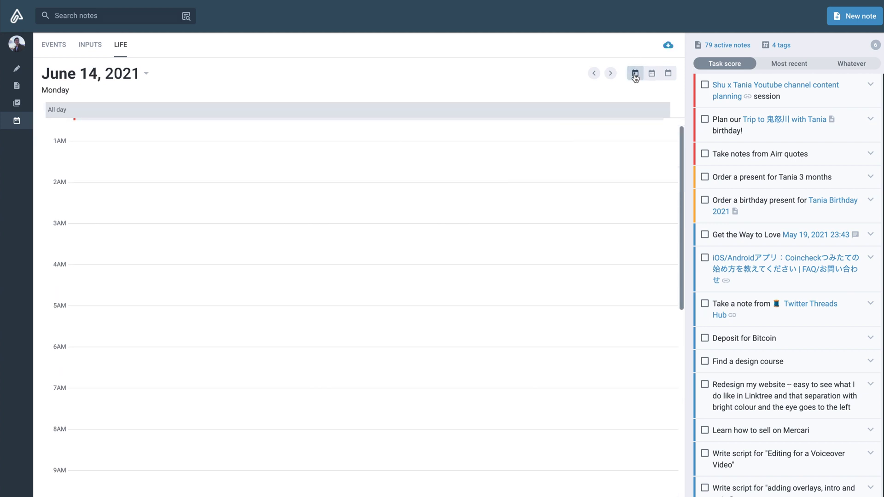
left_click(653, 78)
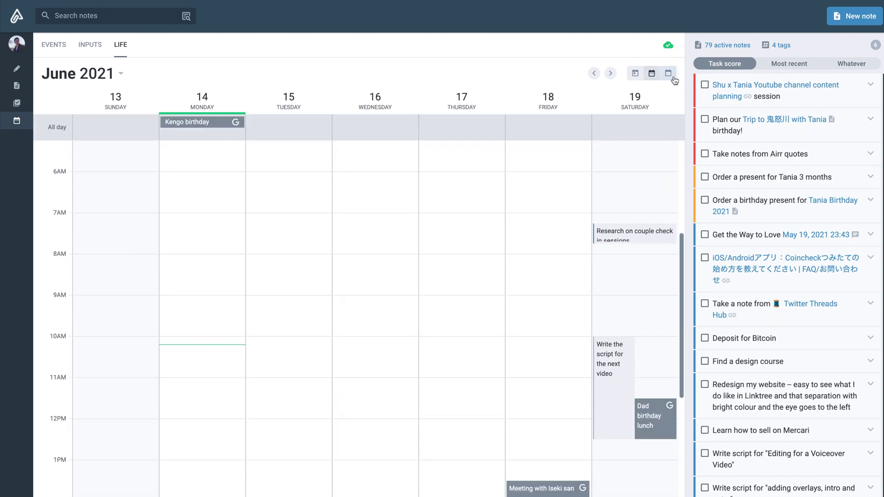
left_click(670, 75)
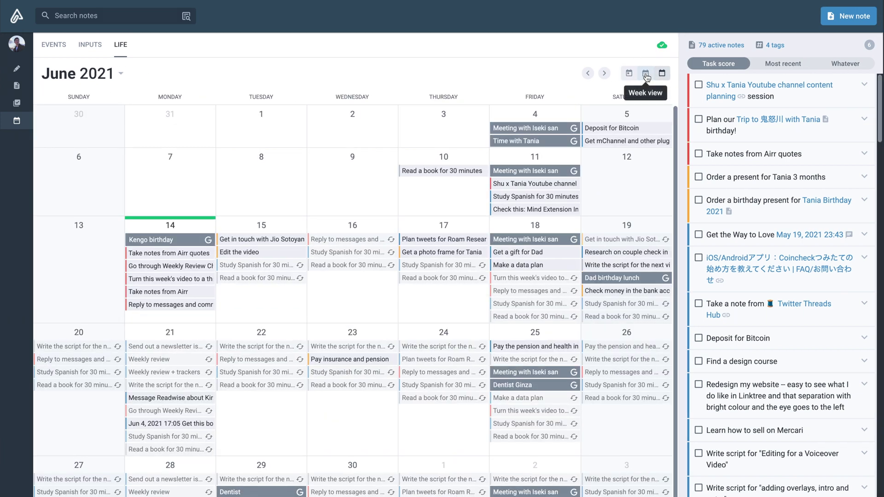
left_click(646, 73)
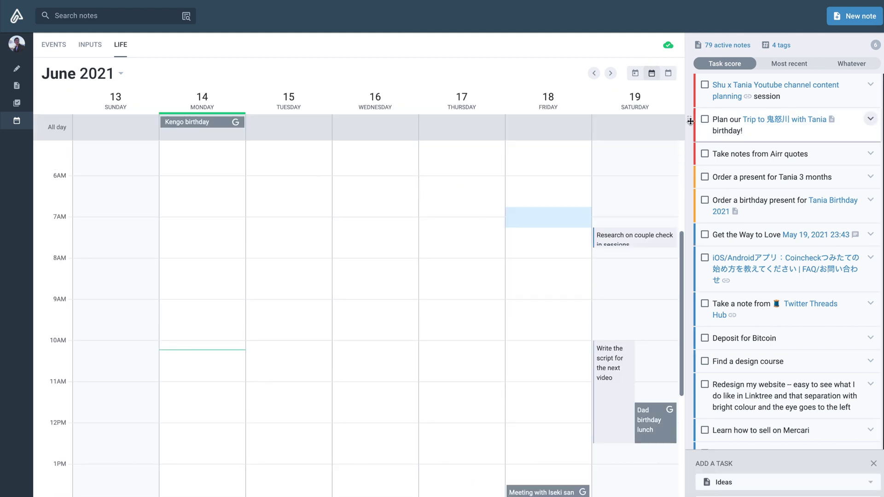
- Schedule trip planning and the birthday present on Tuesday morning; move channel content planning to Monday morning
left_click_drag(658, 211, 283, 310)
left_click_drag(783, 201, 294, 360)
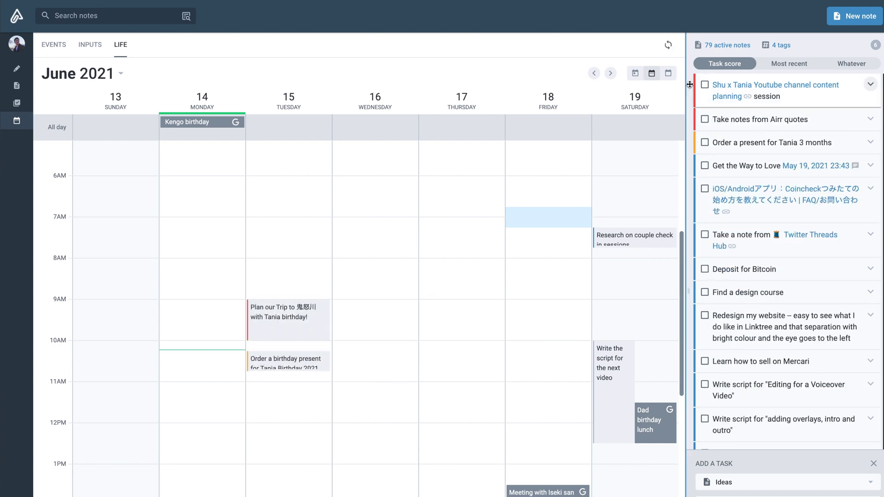
left_click_drag(182, 319, 204, 410)
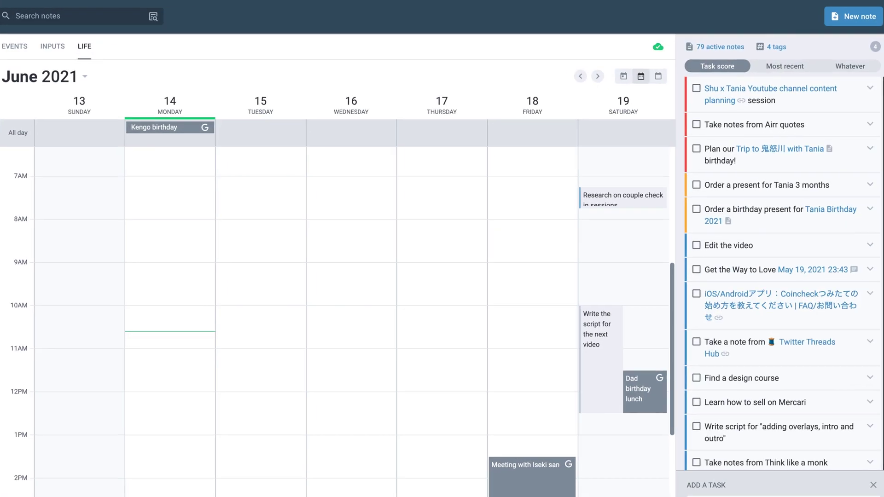
- Filter the task list to the projects tag and to tasks from only the first source note
left_click(758, 56)
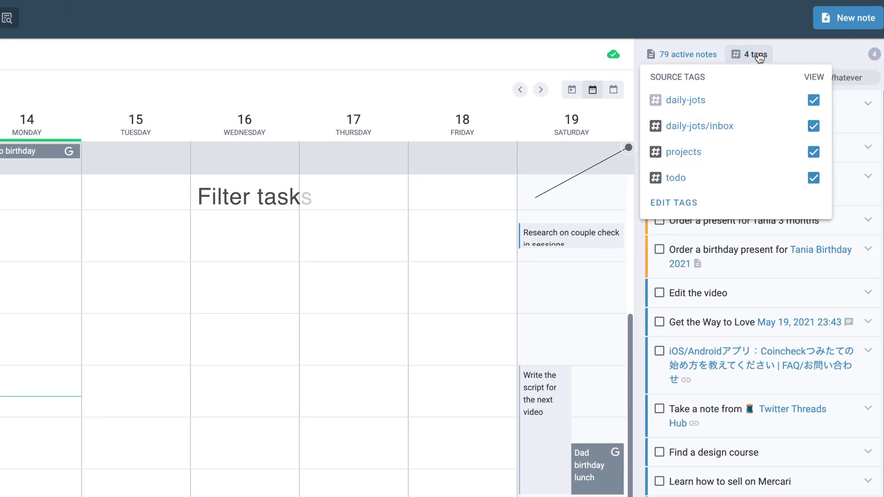
left_click(814, 151, "alt")
left_click(810, 48)
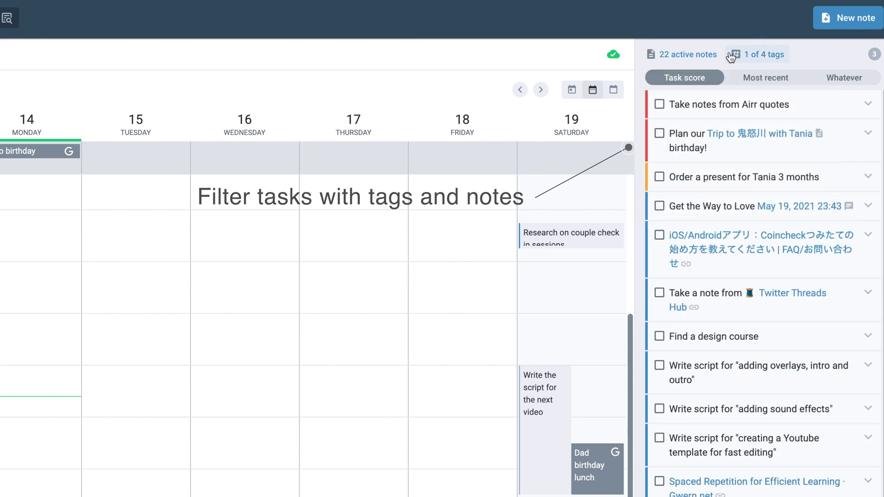
left_click(676, 55)
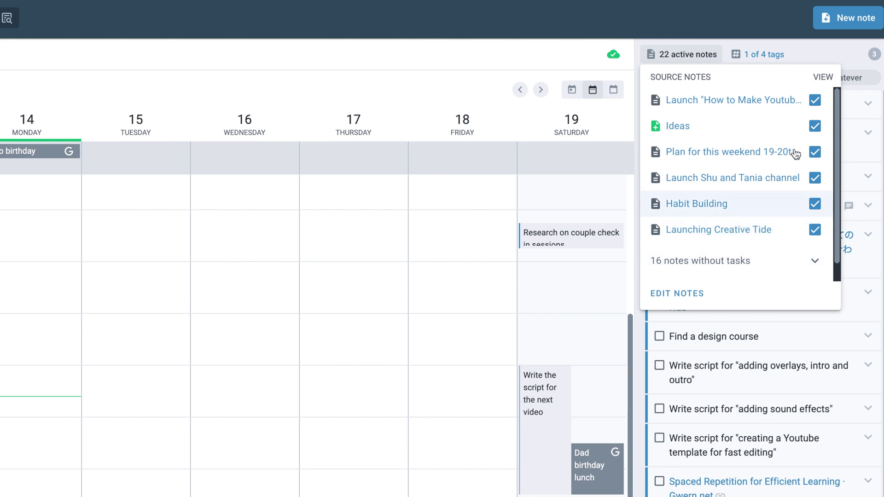
left_click(814, 101, "shift")
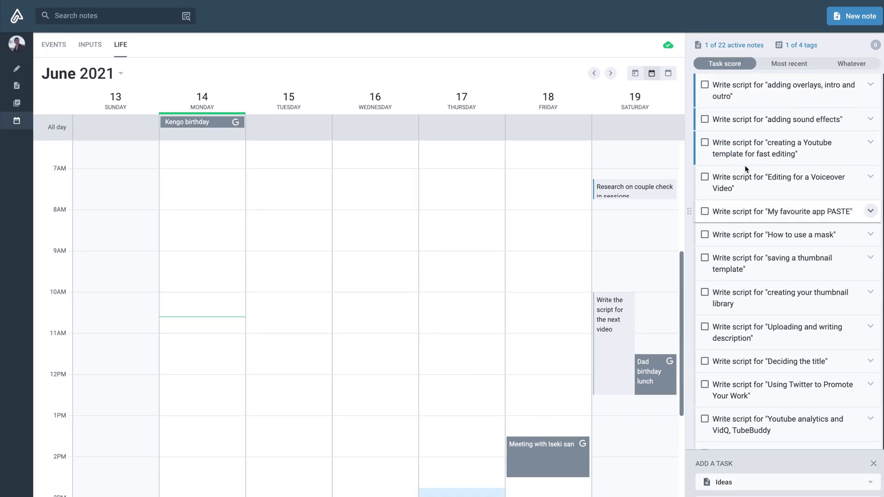
- Schedule the overlays, sound effects, YouTube template, Voiceover Video and My favourite app scripts at 9:30 Monday–Friday
left_click_drag(690, 85, 184, 271)
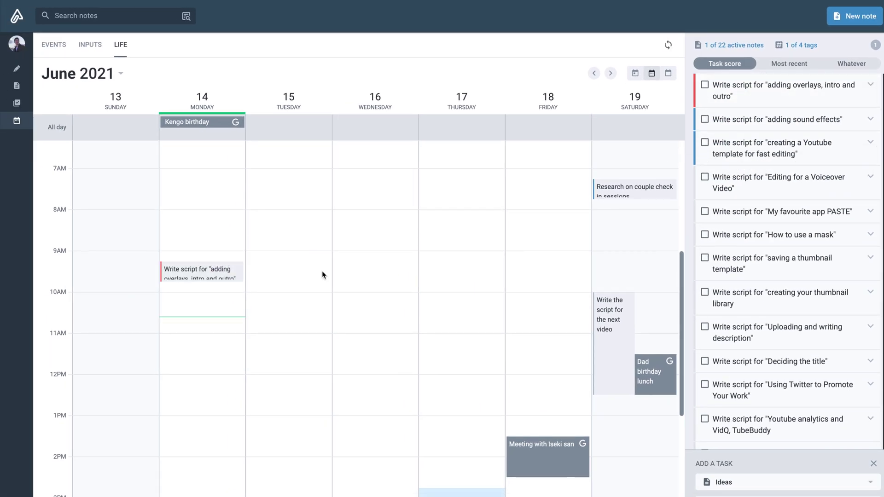
left_click_drag(692, 120, 276, 270)
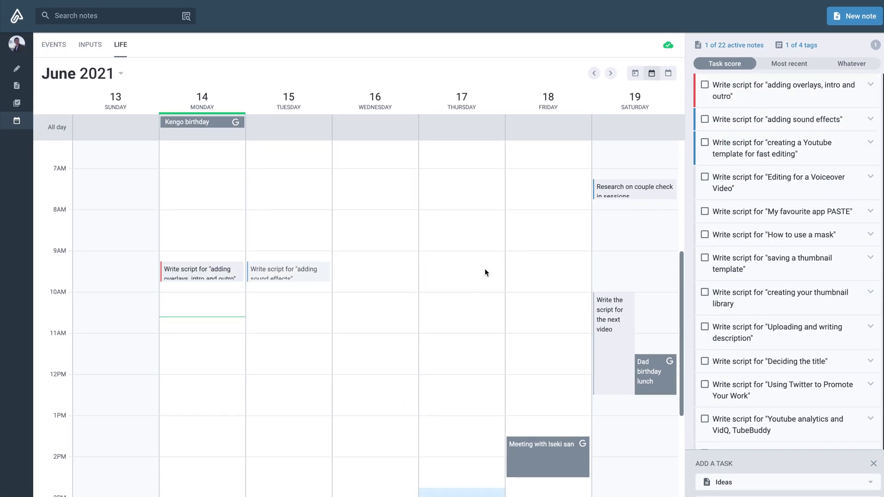
left_click_drag(663, 186, 364, 271)
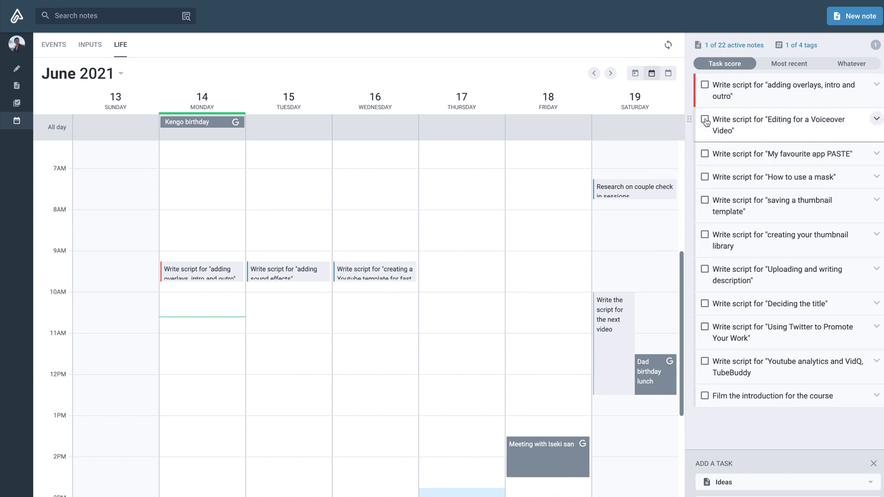
left_click_drag(692, 121, 488, 259)
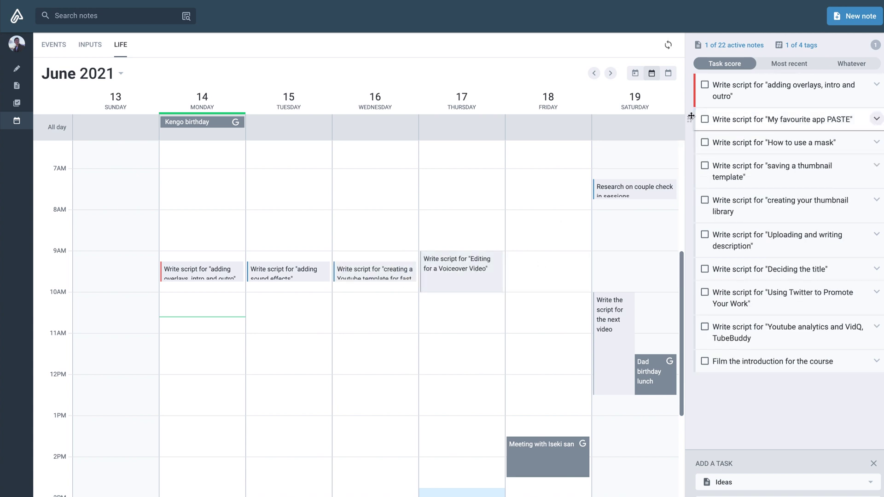
left_click_drag(691, 116, 570, 265)
- Block Edit the video on Monday from 10:45 to 2PM and make it repeat once completed
left_click_drag(736, 233, 227, 322)
left_click_drag(202, 361, 209, 451)
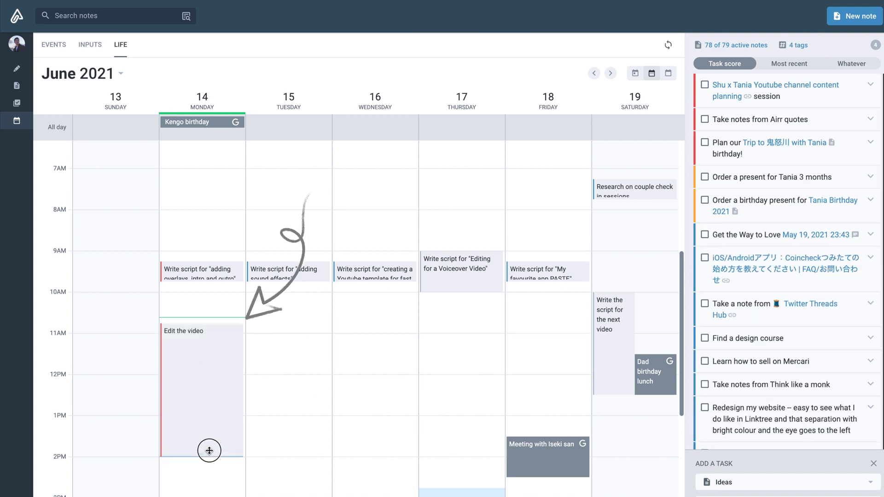
left_click(206, 387)
left_click(775, 162)
left_click(737, 222)
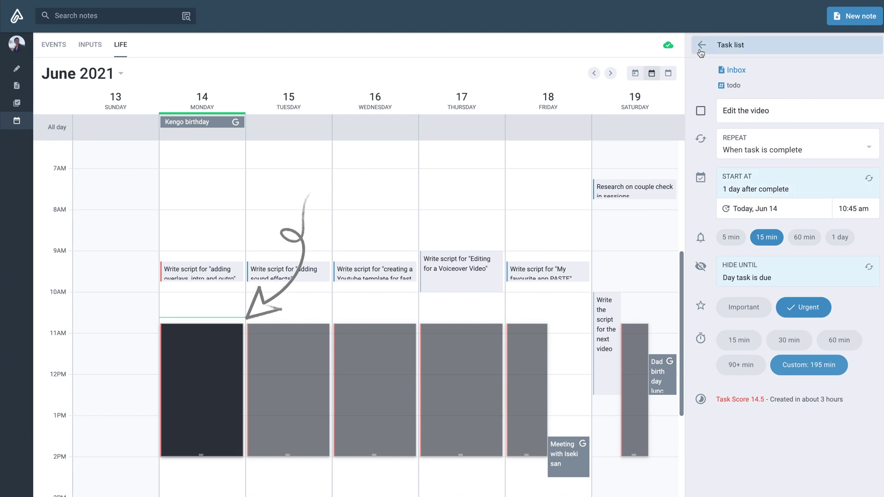
left_click(701, 45)
scroll(568, 366, "down", 5)
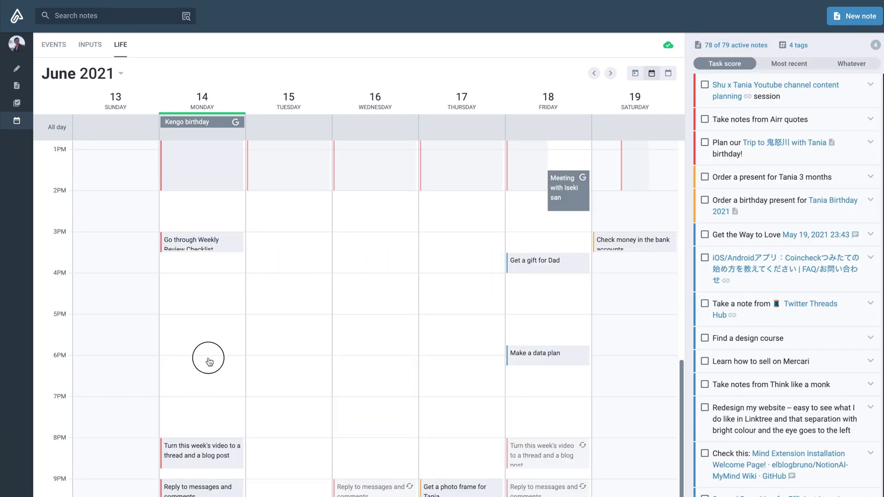
- Move Monday's messages and blog-post tasks to 4–5PM; schedule present tasks Tuesday and Thursday afternoons
left_click_drag(208, 362, 203, 300)
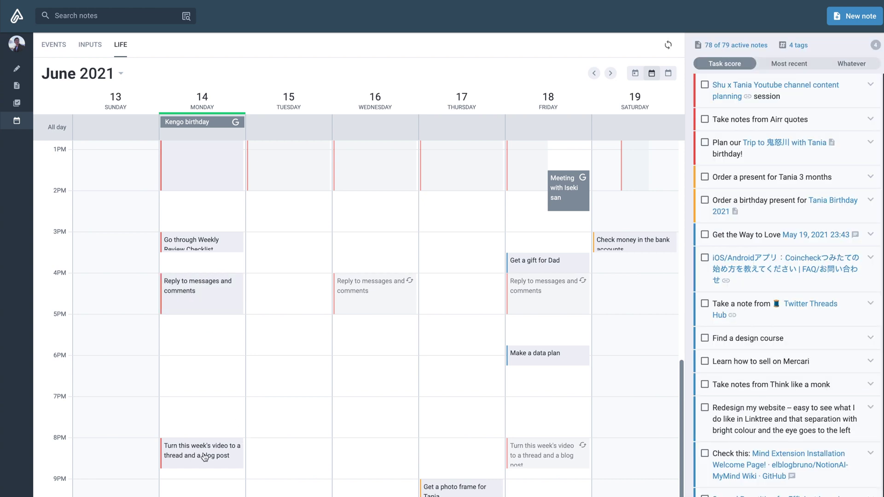
left_click_drag(205, 457, 198, 348)
left_click_drag(250, 415, 276, 465)
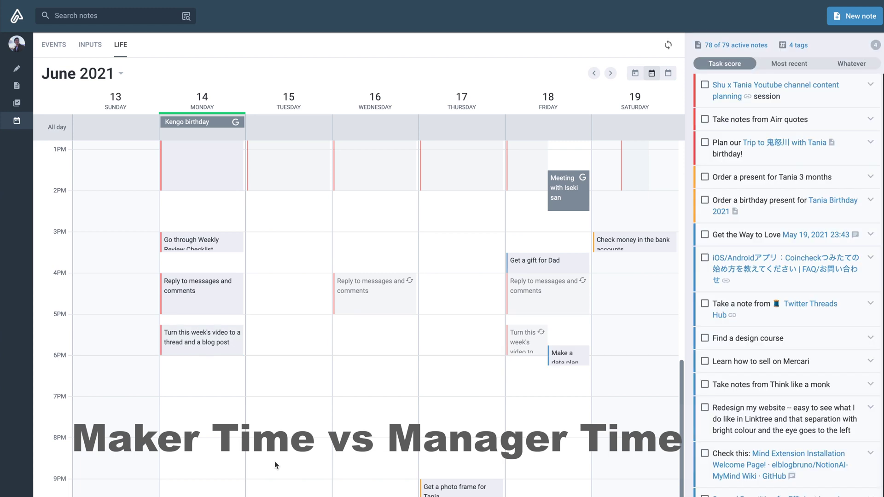
left_click_drag(565, 295, 305, 250)
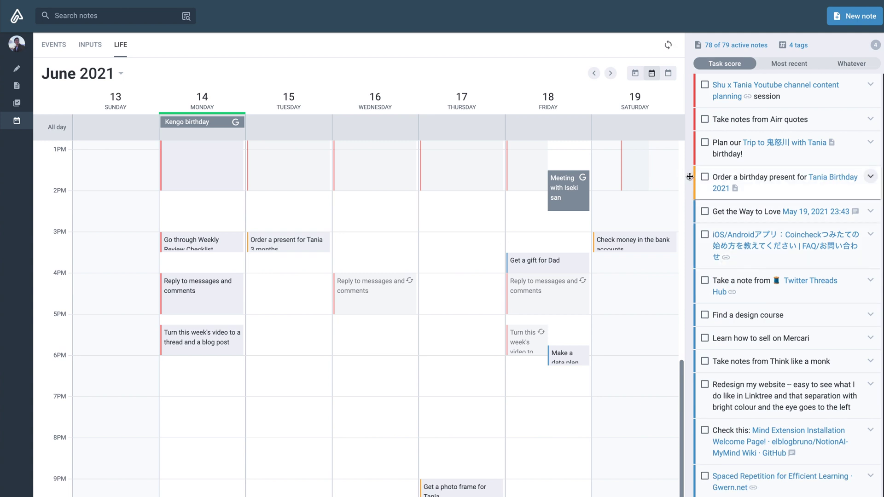
left_click_drag(548, 230, 470, 243)
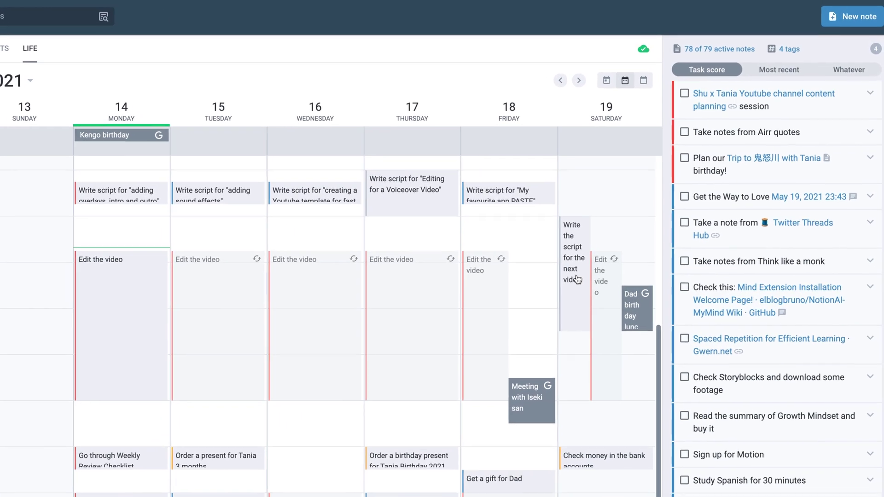
- Link the Saturday script task to a new note 'Video: My Productivity Stack'
left_click(576, 277)
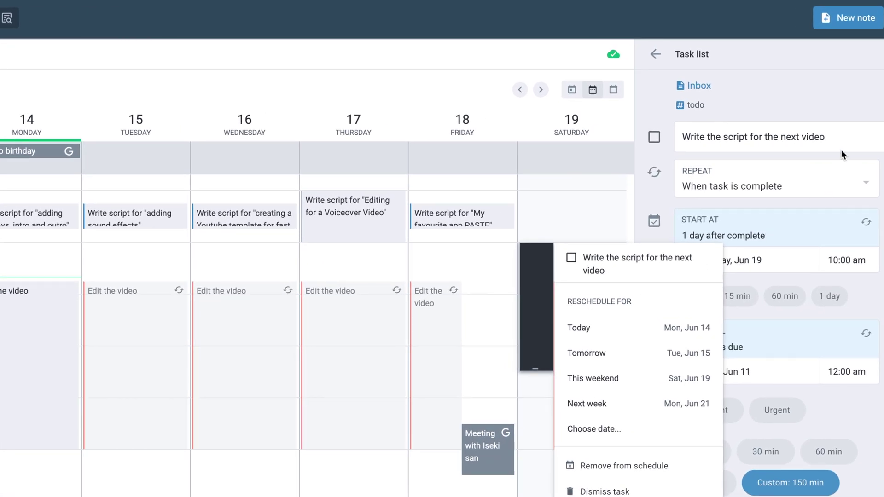
left_click(844, 137)
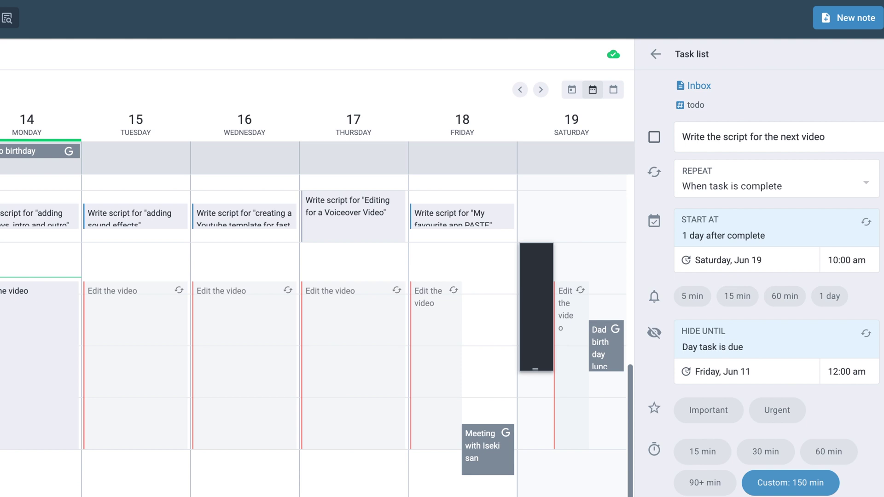
type("[[")
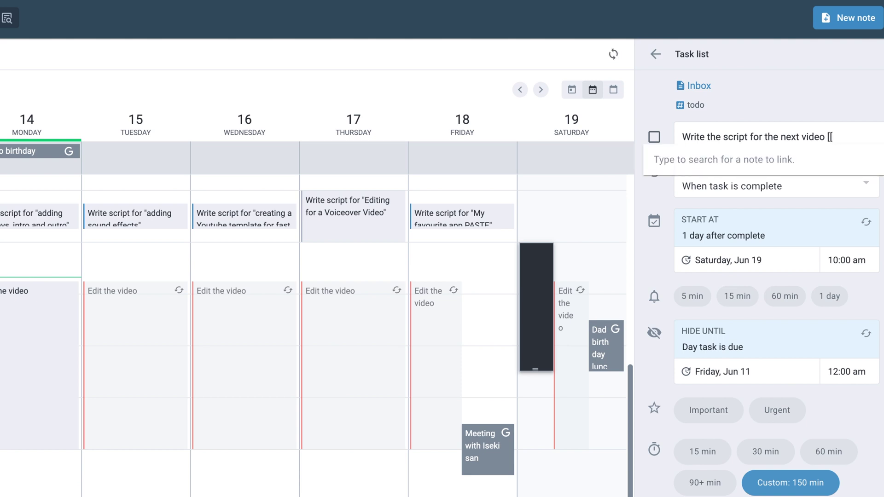
type("M")
key("BackSpace")
type("Video: My Productivity Stack")
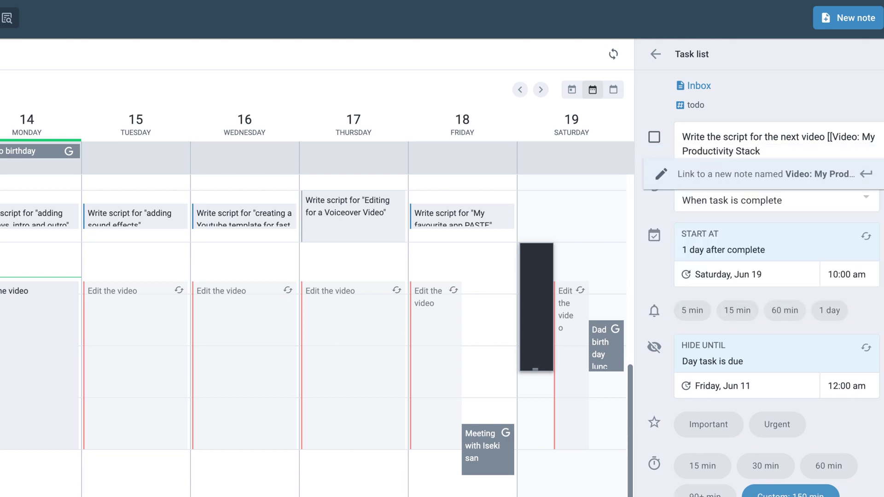
key("Return")
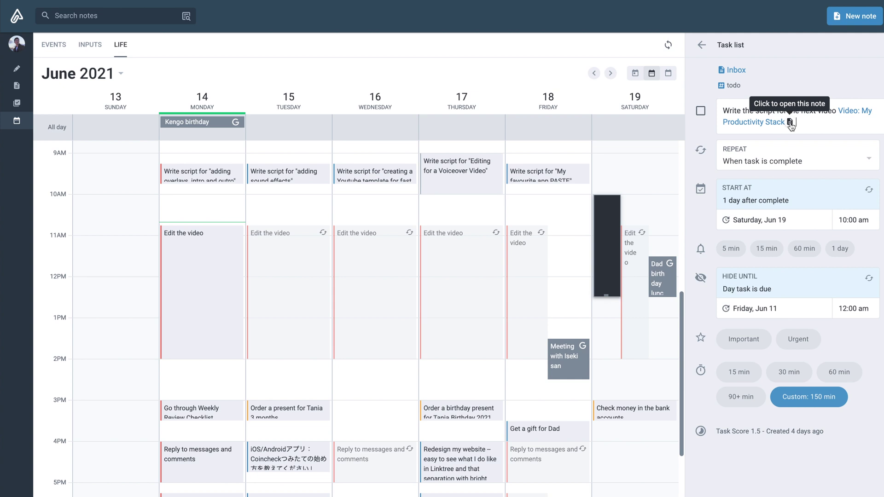
- Open the 'Video: My Productivity Stack' note and tag it projects/youtube
left_click(789, 123)
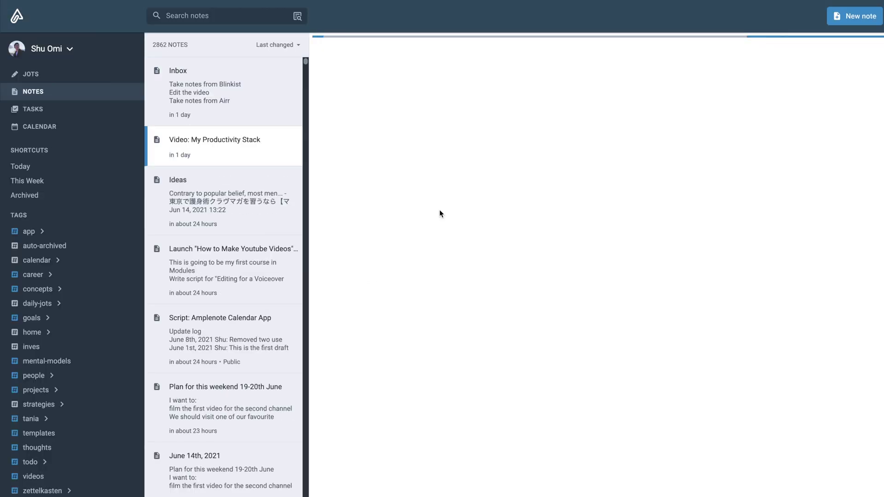
type("youtube")
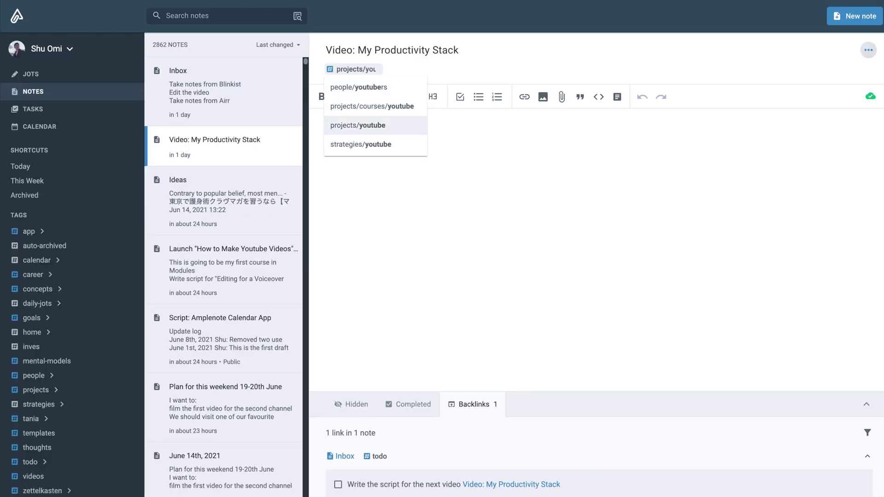
left_click(365, 124)
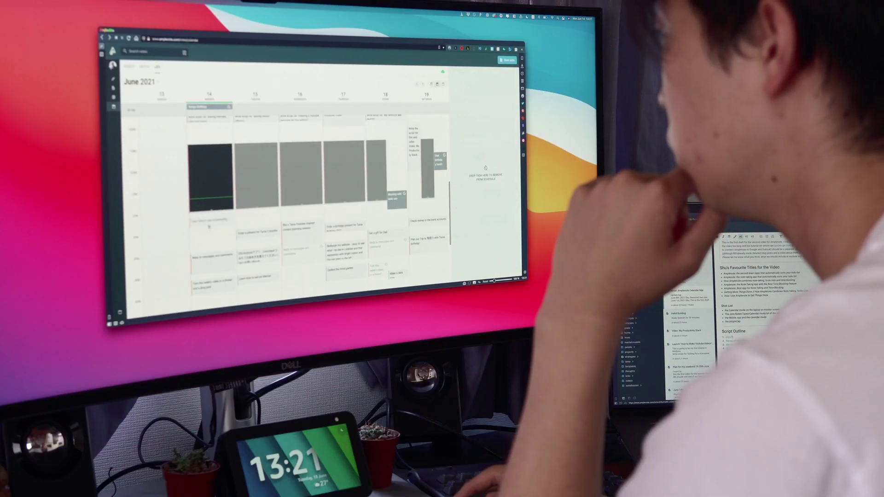
- Review the Edit the video task details, then highlight overdue tasks in the task list
left_click(208, 232)
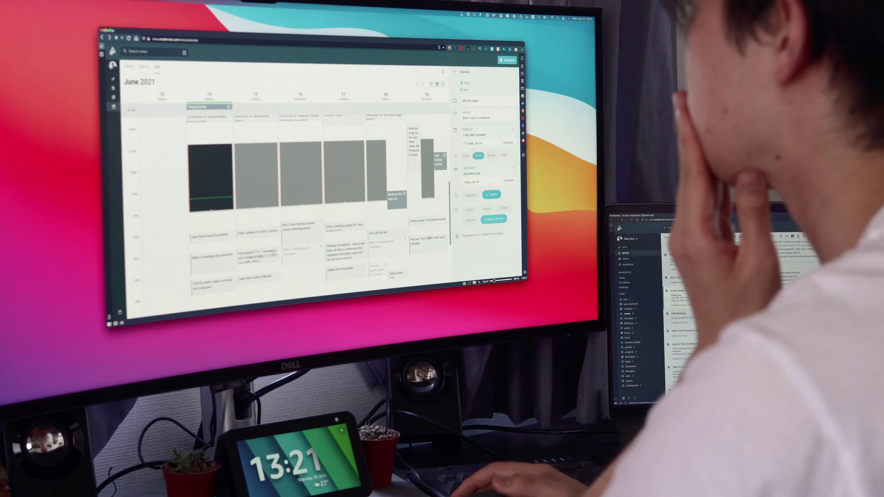
scroll(255, 234, "down", 2)
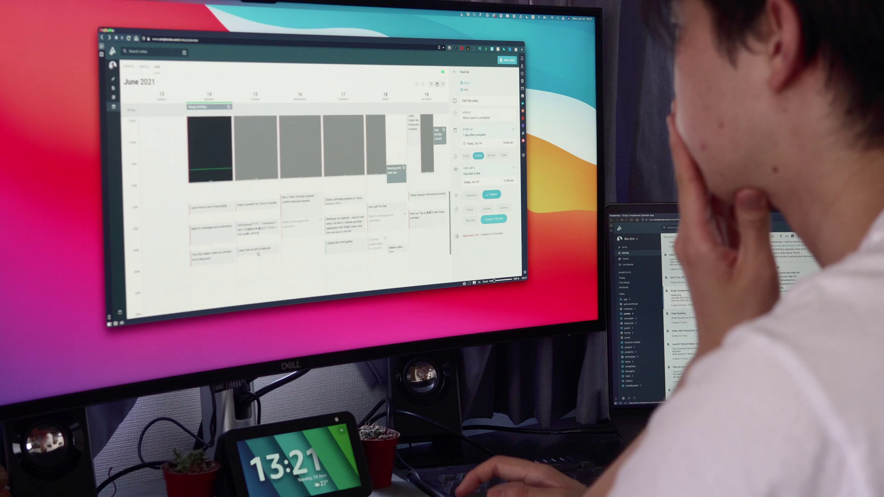
key("Escape")
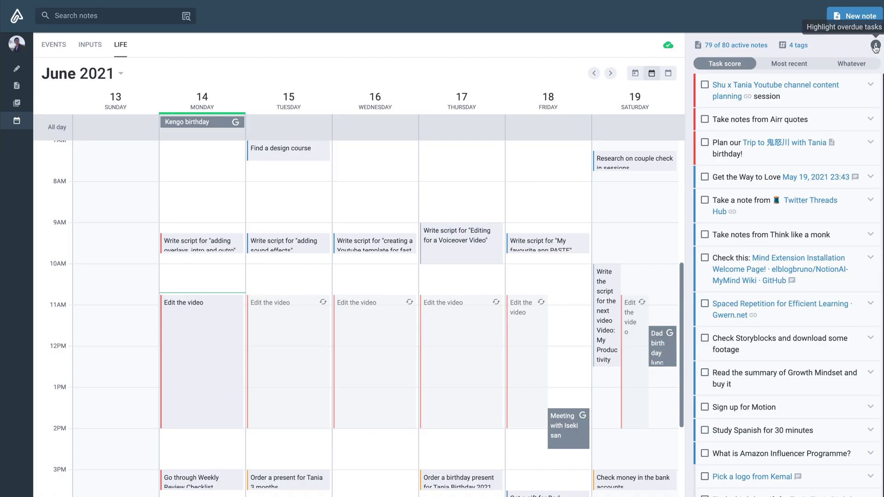
left_click(875, 46)
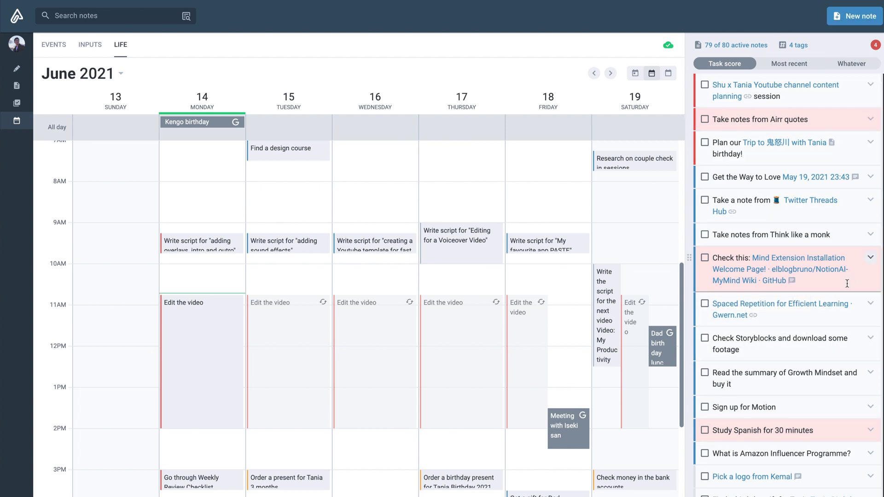
- Schedule Study Spanish for 30 minutes at Monday 9PM and reschedule the overdue Mind Extension Installation task to today
scroll(368, 300, "down", 6)
left_click_drag(762, 430, 218, 433)
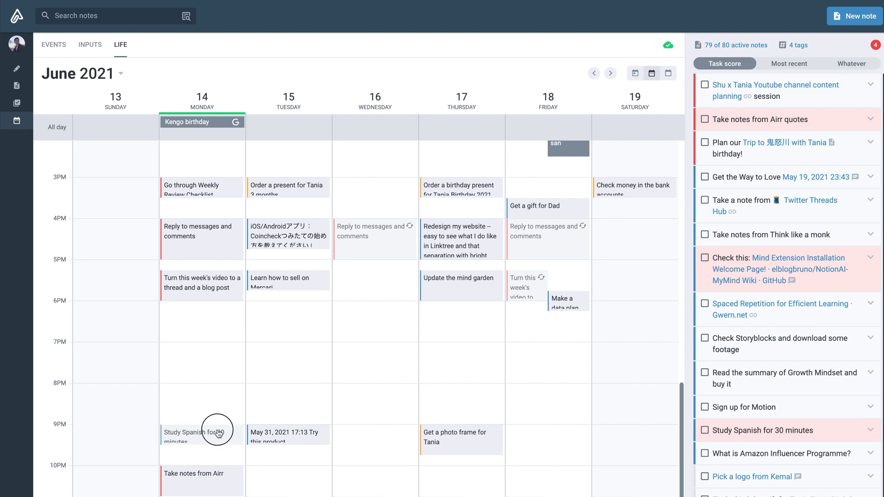
left_click(869, 258)
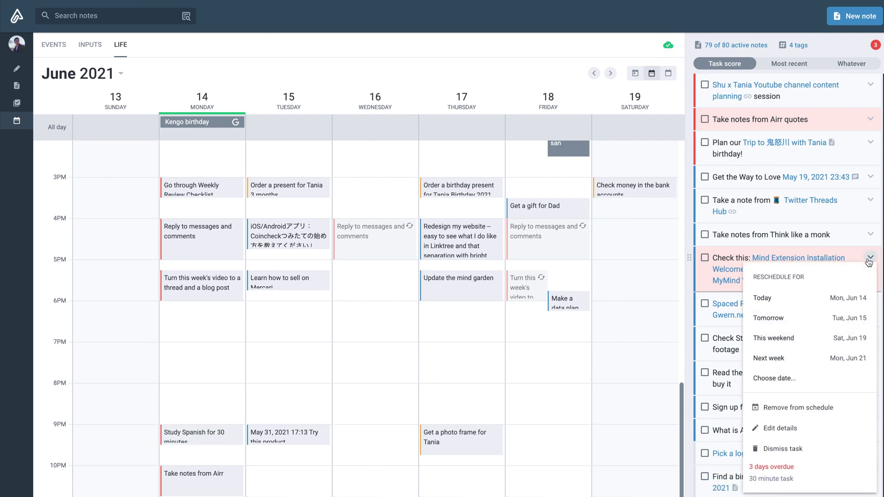
left_click(783, 302)
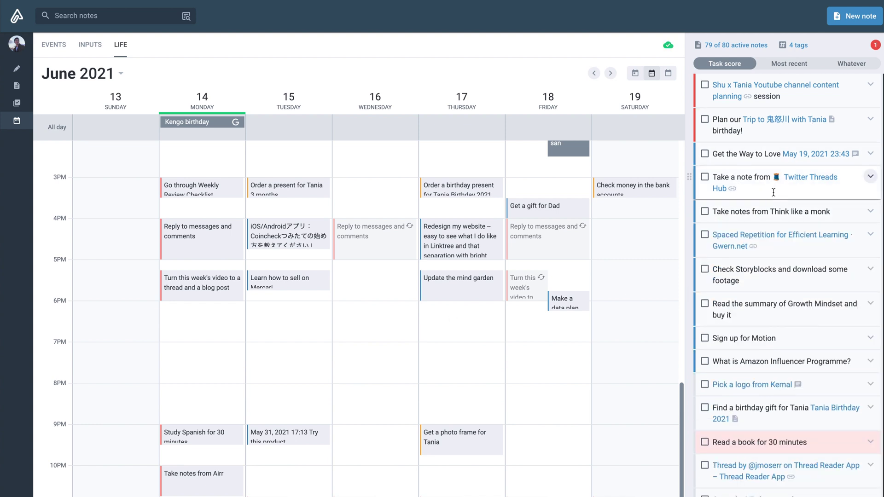
- Hide the Twitter Threads Hub and Storyblocks tasks for 2 days, then sort tasks by task score
left_click(870, 176)
left_click(736, 283)
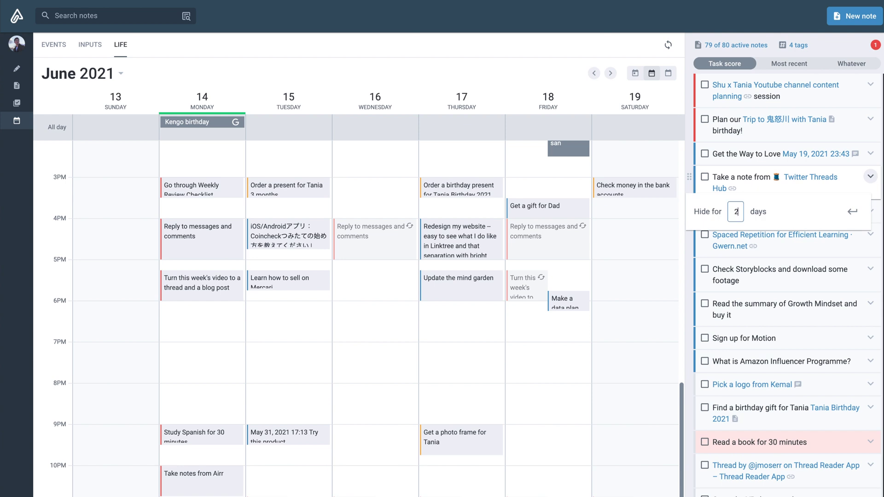
type("2")
key("Return")
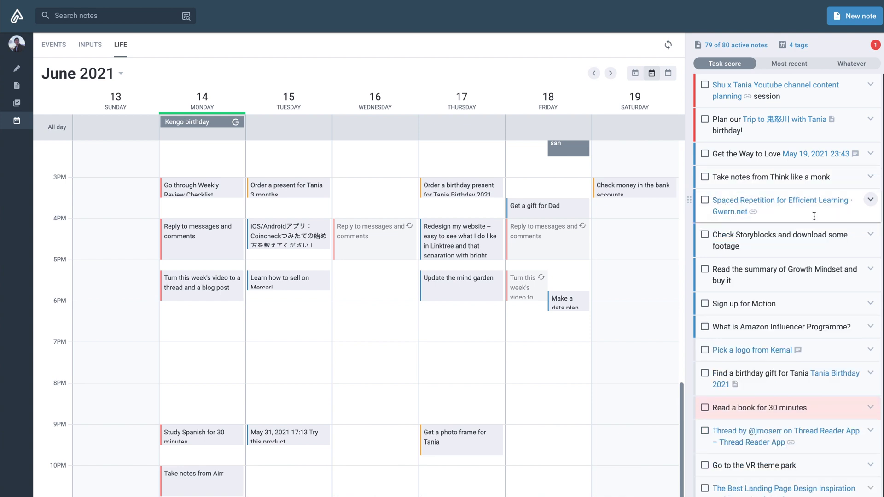
type("!")
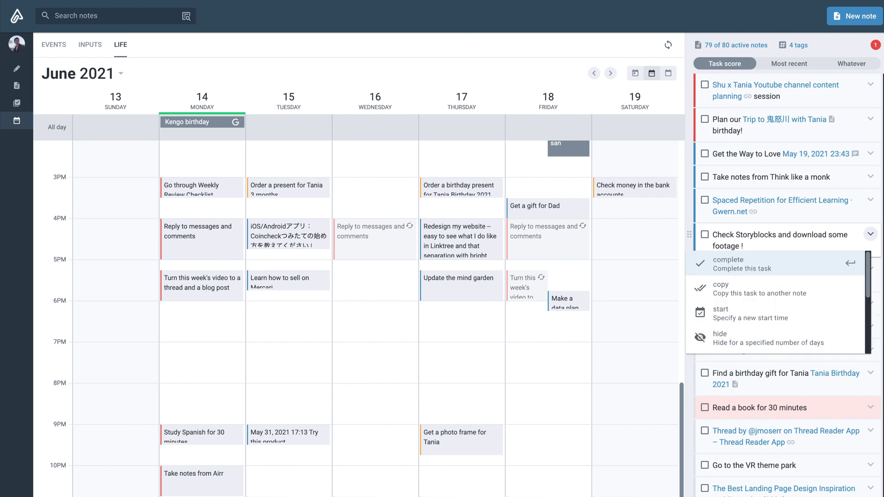
type("hide")
key("Return")
type("2")
key("Return")
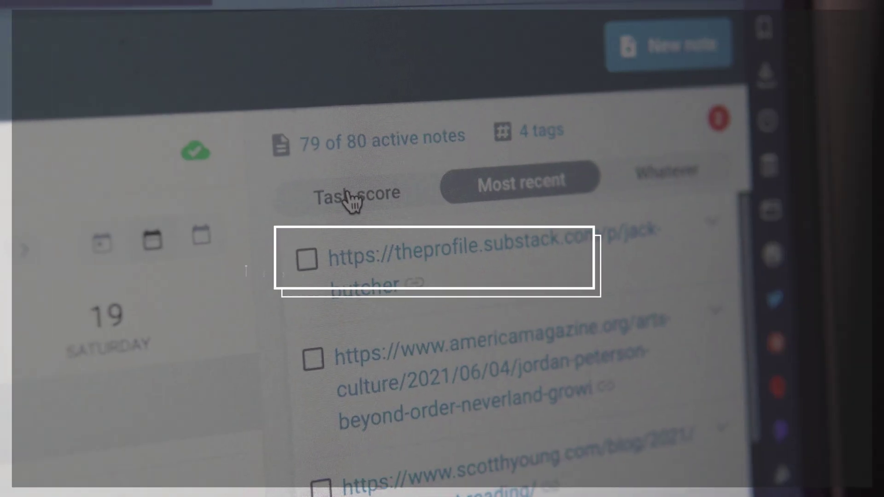
left_click(352, 199)
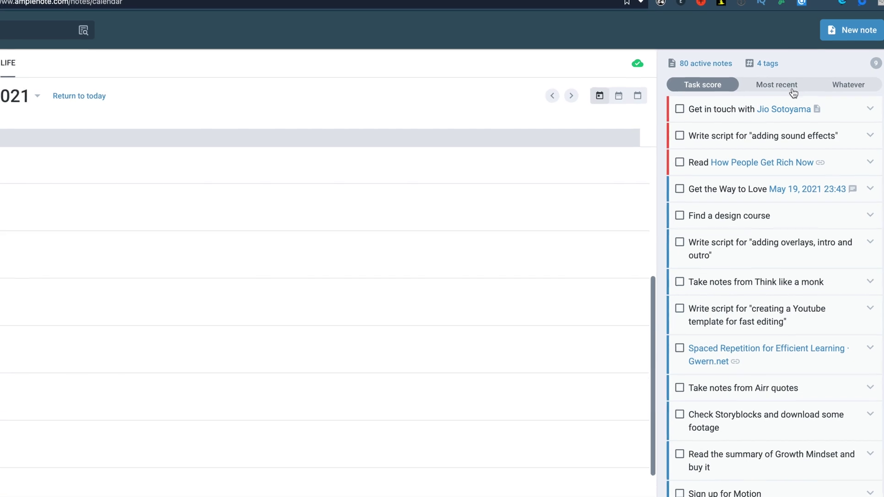
- List tasks by Most recent and schedule Check Direct.me at 9:30 on June 16
left_click(778, 83)
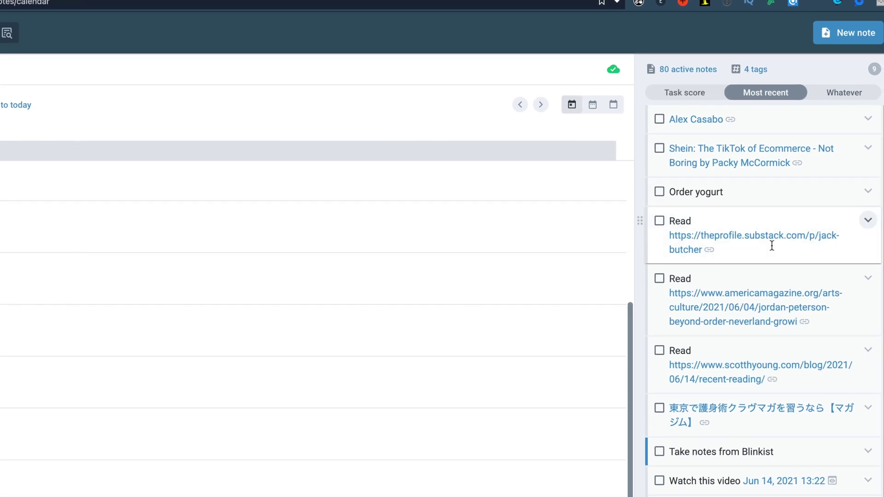
scroll(764, 322, "down", 3)
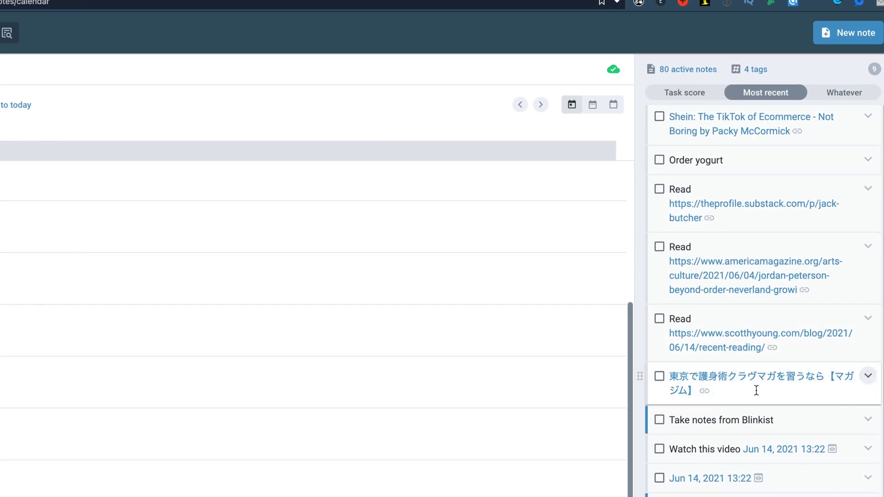
scroll(803, 465, "up", 3)
left_click(524, 207)
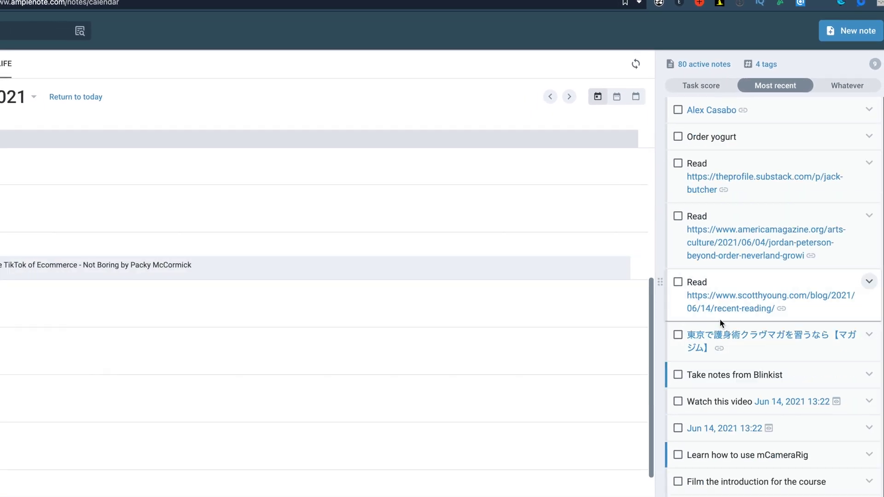
scroll(719, 319, "down", 5)
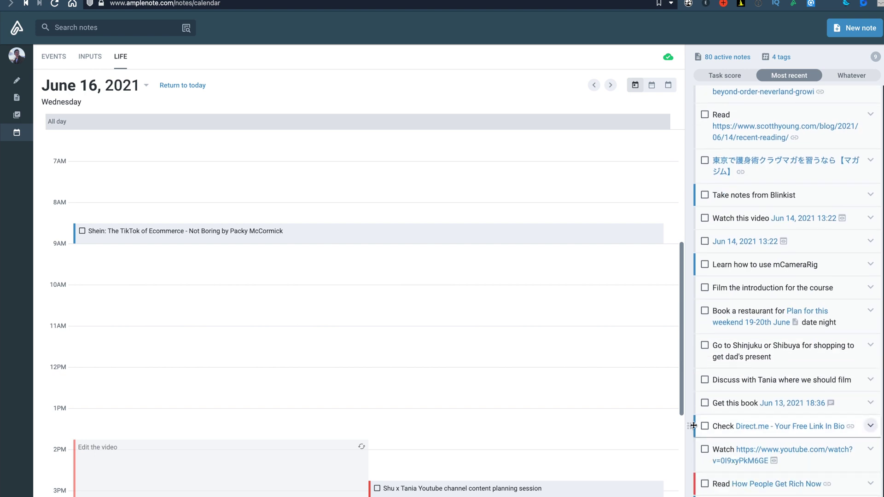
left_click_drag(693, 426, 316, 265)
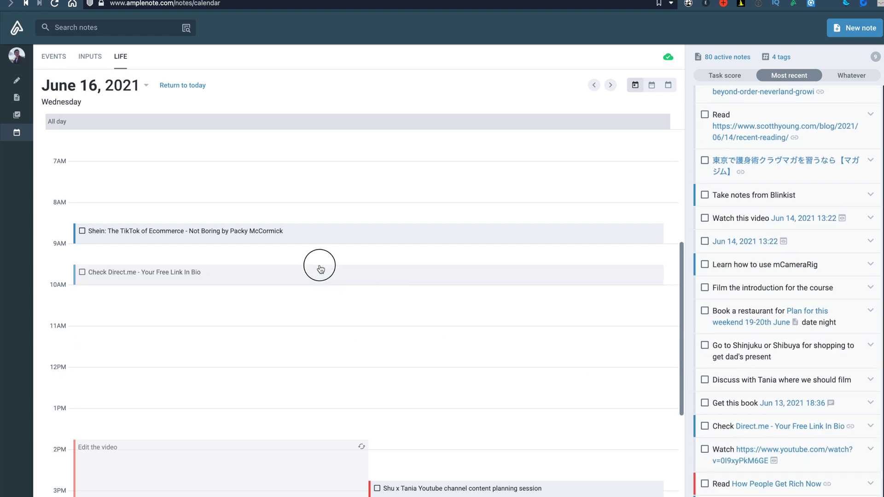
- Re-sort by task score and schedule the sound-effects script, Youtube template script and get-in-touch tasks around 10AM
left_click(731, 78)
scroll(776, 190, "up", 2)
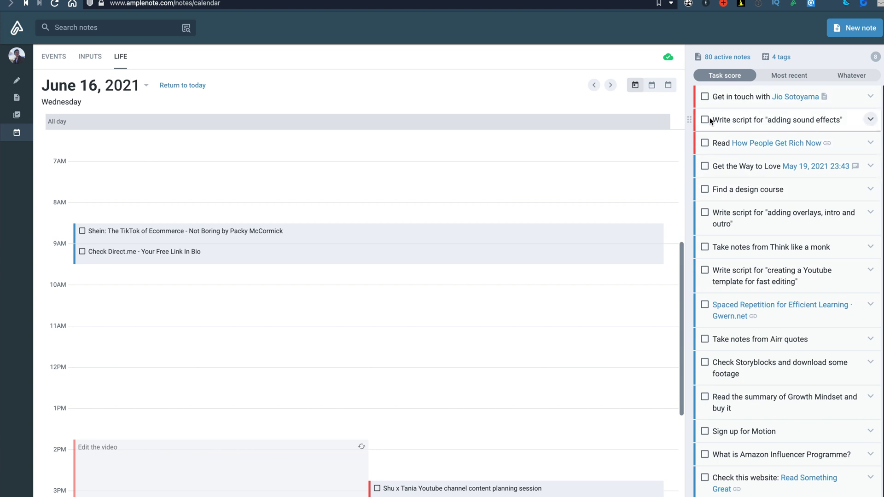
left_click_drag(690, 121, 381, 270)
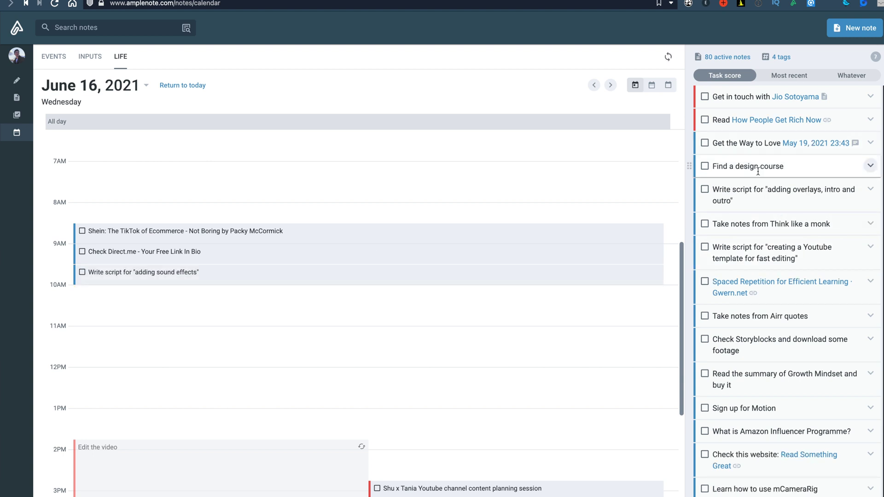
scroll(764, 194, "down", 1)
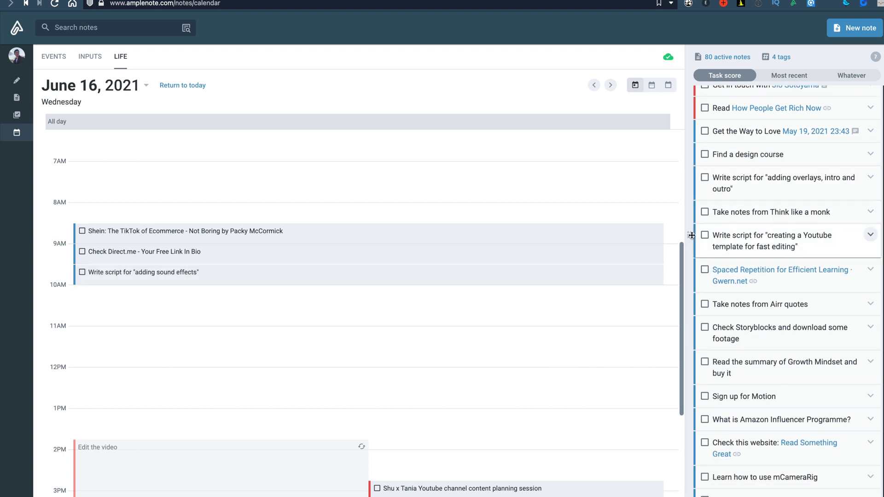
left_click_drag(691, 235, 553, 297)
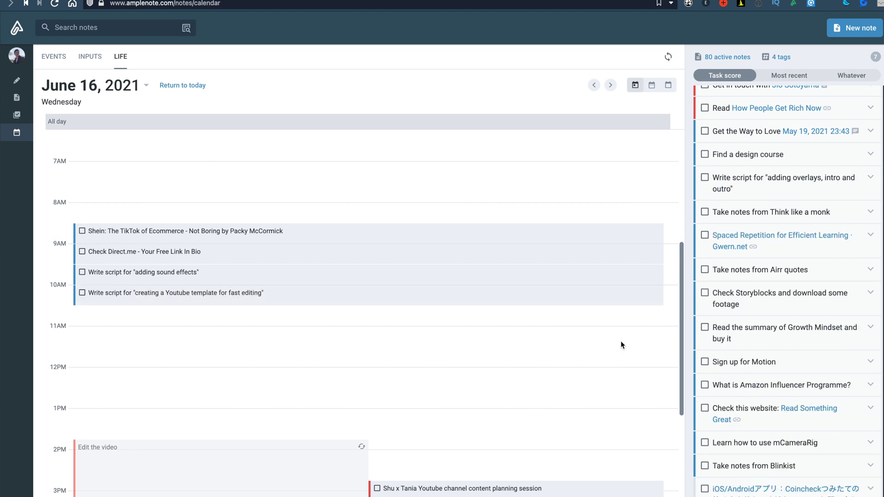
scroll(718, 138, "up", 1)
left_click_drag(466, 251, 365, 311)
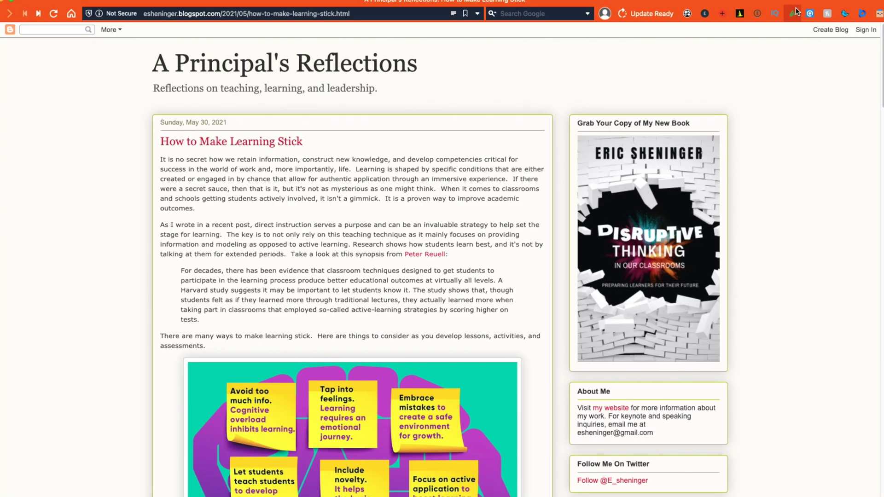
- Use the clipper's Page excerpt mode to select the article's seven-point numbered list
left_click(793, 13)
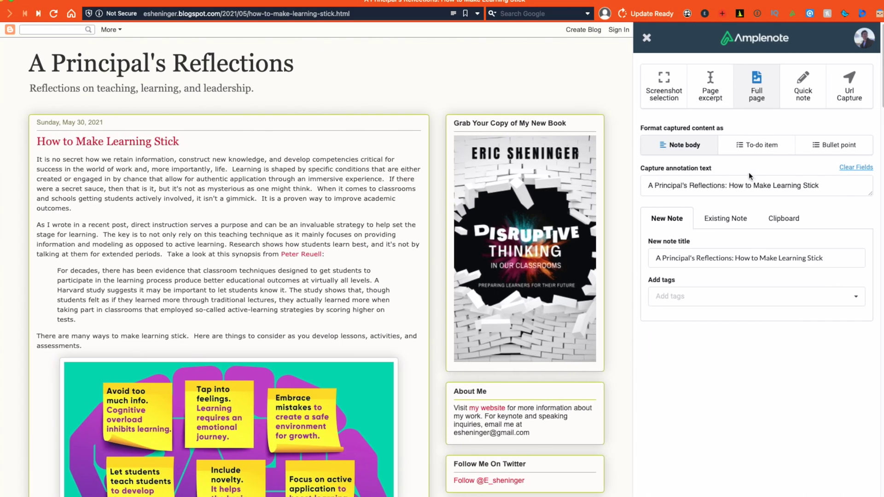
left_click(710, 95)
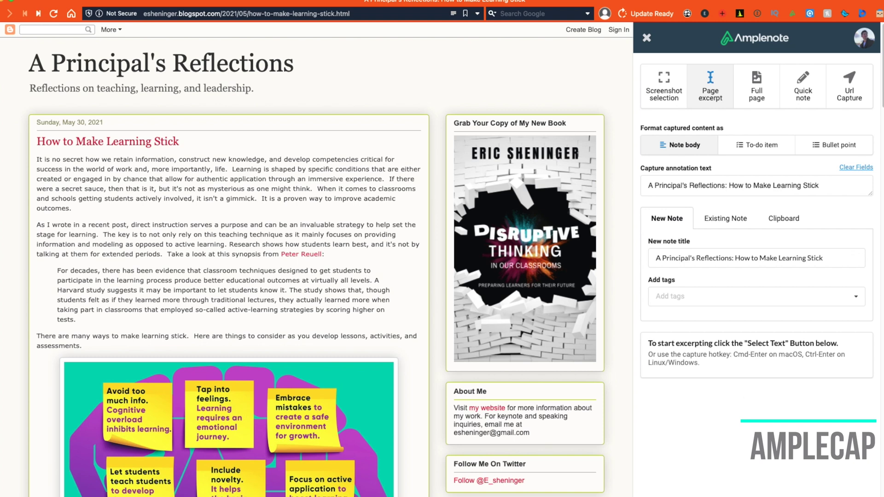
scroll(90, 278, "down", 10)
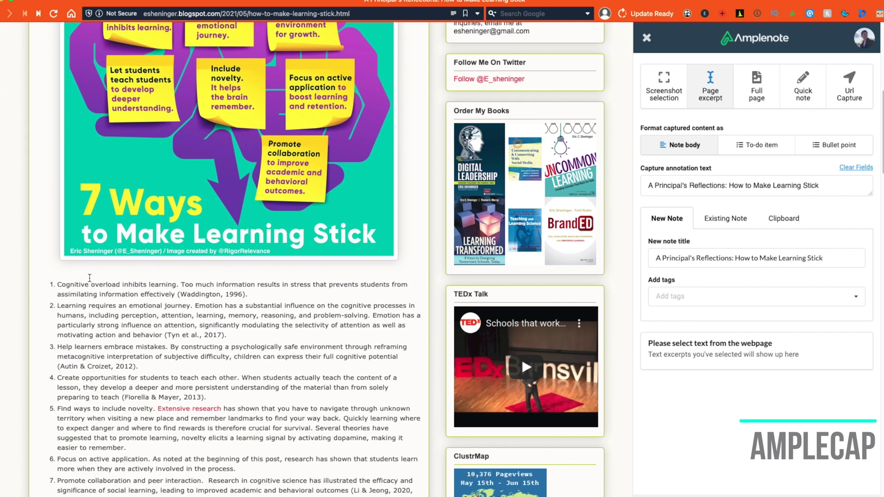
left_click_drag(61, 269, 140, 487)
scroll(728, 397, "down", 4)
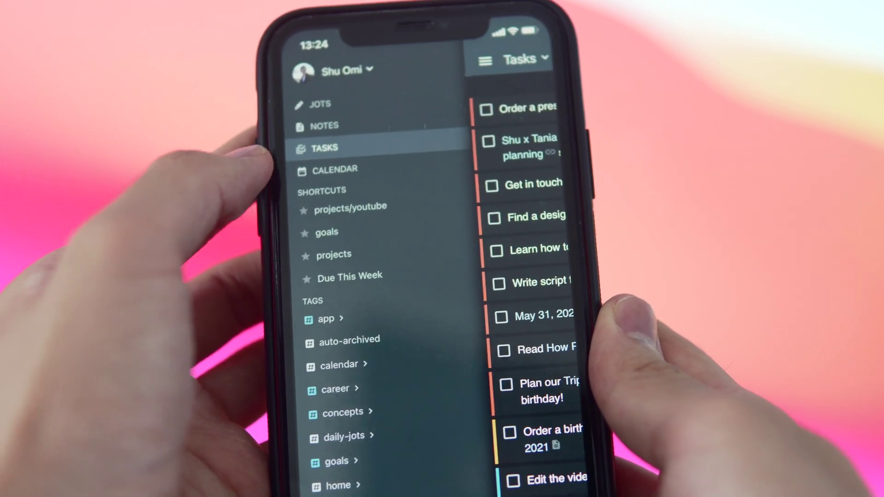
- Show the task calendar's day view for Monday, June 14, 2021, with its all-day birthday event
left_click(328, 165)
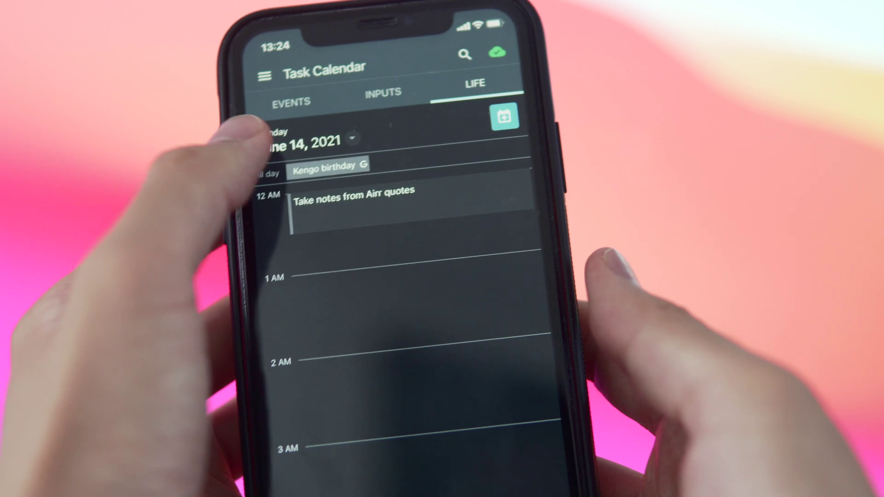
left_click(304, 148)
left_click(520, 382)
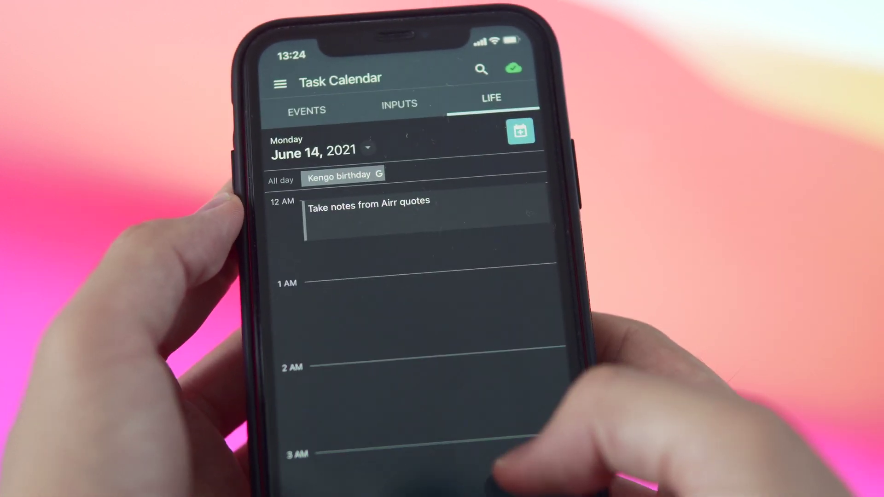
scroll(428, 322, "down", 5)
scroll(428, 322, "down", 5)
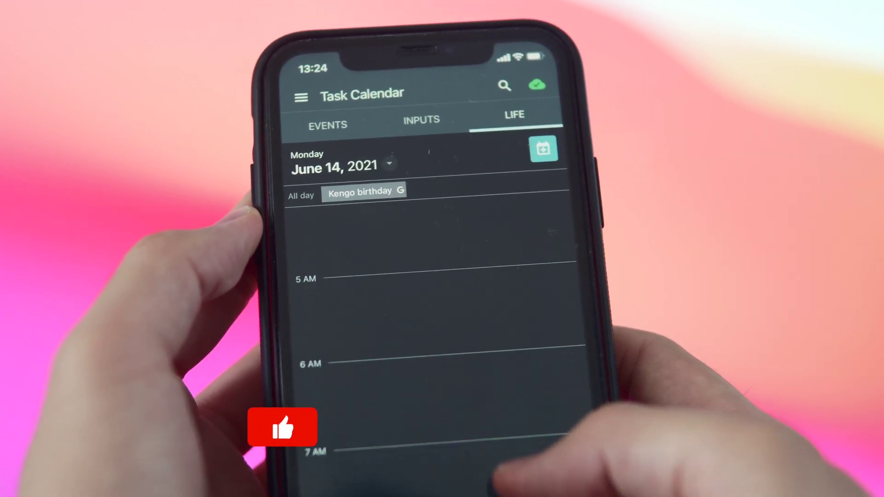